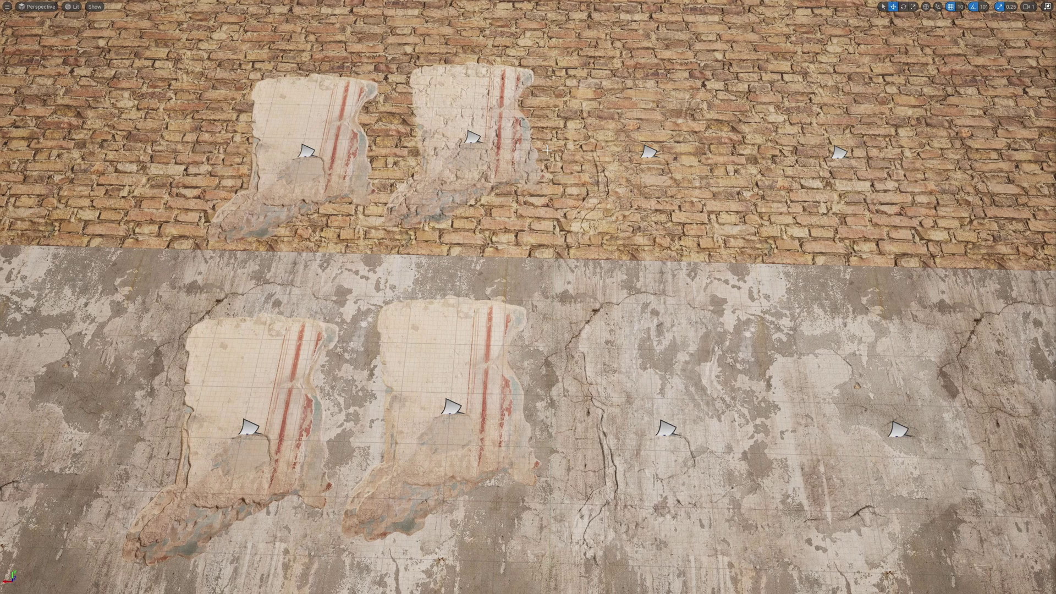
Step: Select the faint decals on the brick and concrete surfaces one by one to examine how they blend
left_click(652, 153)
left_click_drag(618, 154, 659, 156)
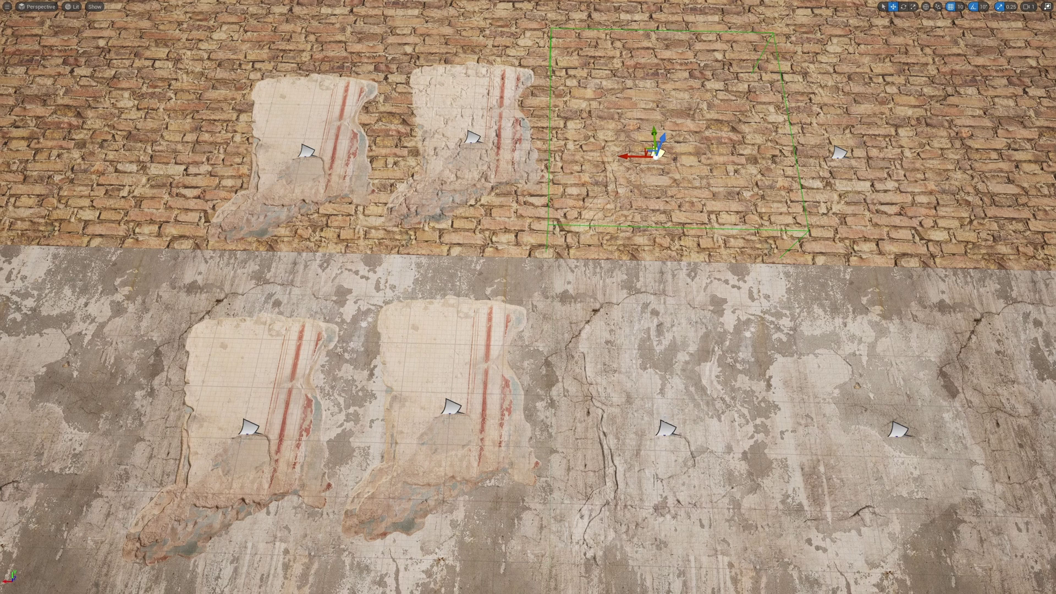
left_click(665, 428)
mouse_move(641, 434)
left_mouse_down()
mouse_move(676, 434)
mouse_move(641, 434)
left_mouse_up()
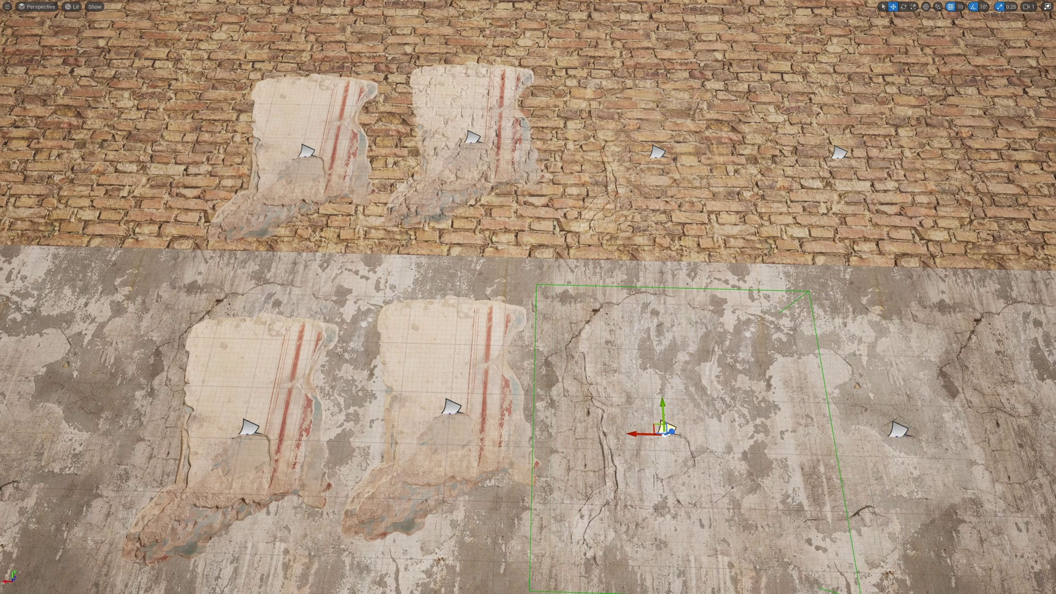
left_click(901, 432)
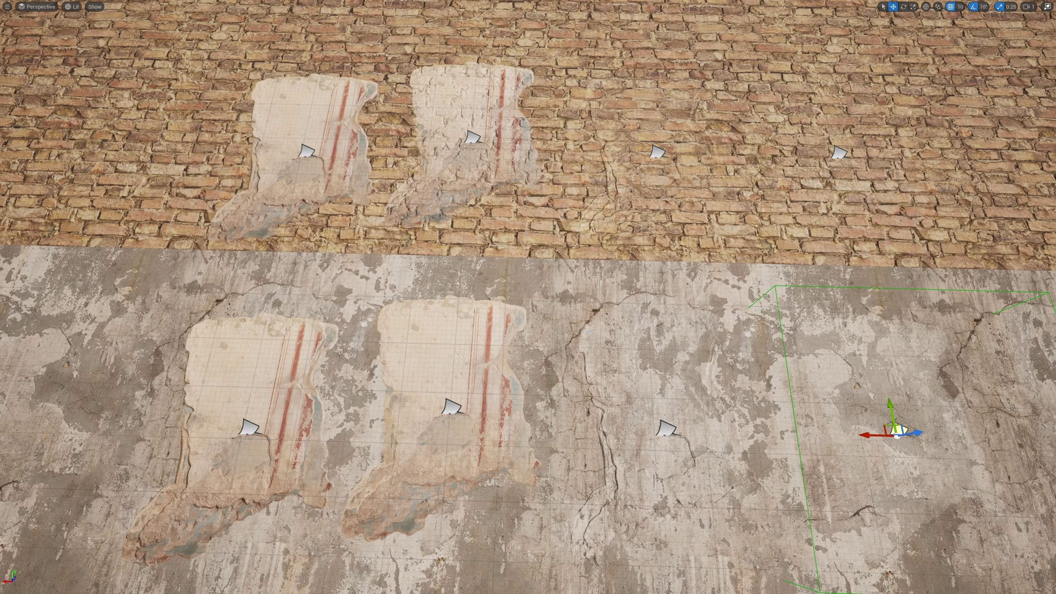
mouse_move(865, 435)
left_mouse_down()
mouse_move(892, 438)
mouse_move(852, 438)
mouse_move(906, 438)
mouse_move(872, 438)
left_mouse_up()
left_click(839, 153)
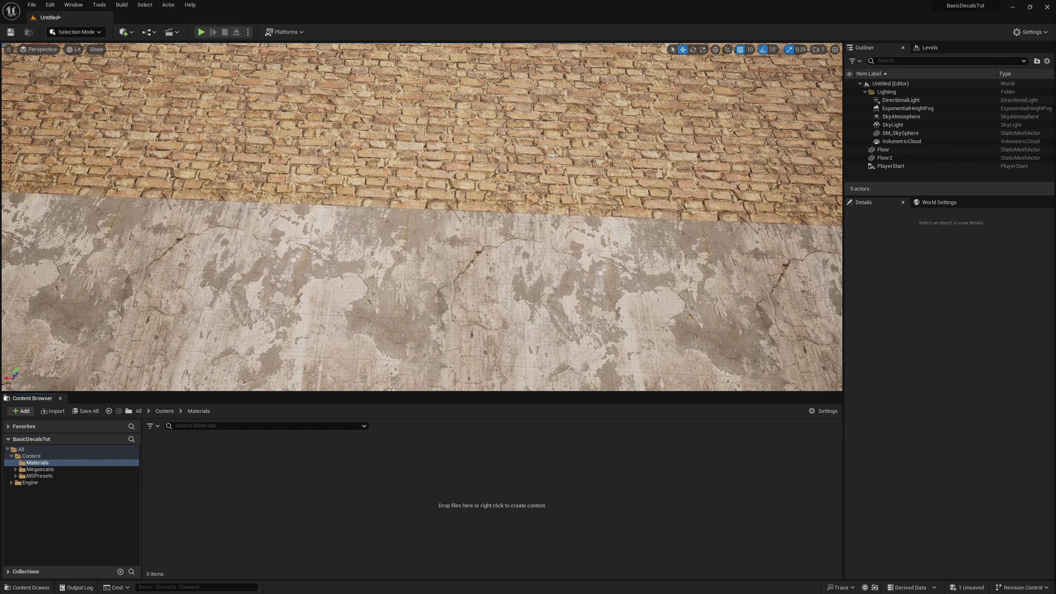
right_click_drag(421, 217, 478, 220)
right_click_drag(547, 220, 323, 277)
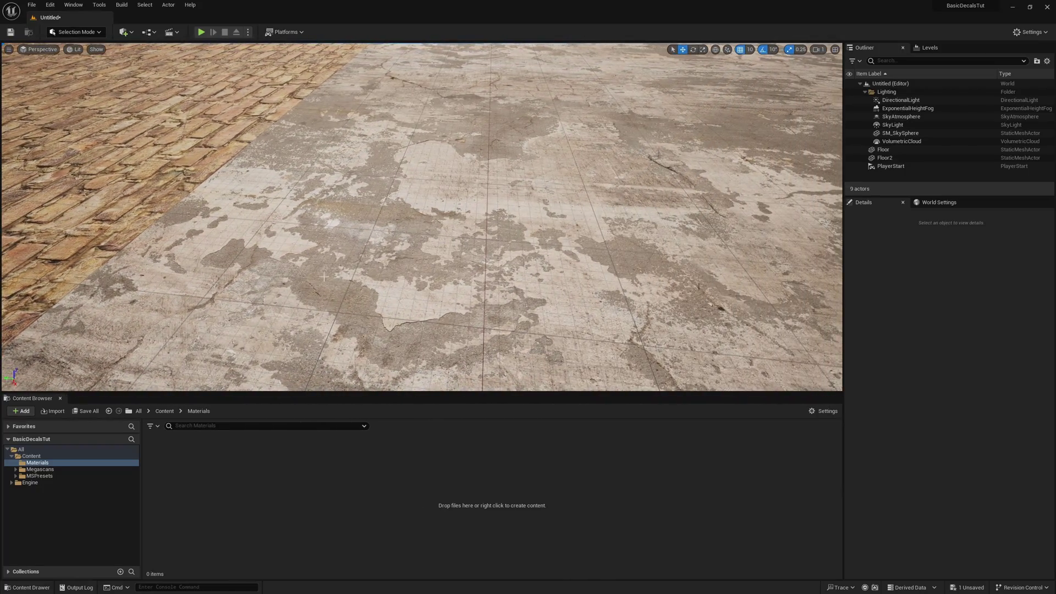
mouse_move(605, 222)
right_mouse_down()
mouse_move(556, 217)
mouse_move(606, 221)
right_mouse_up()
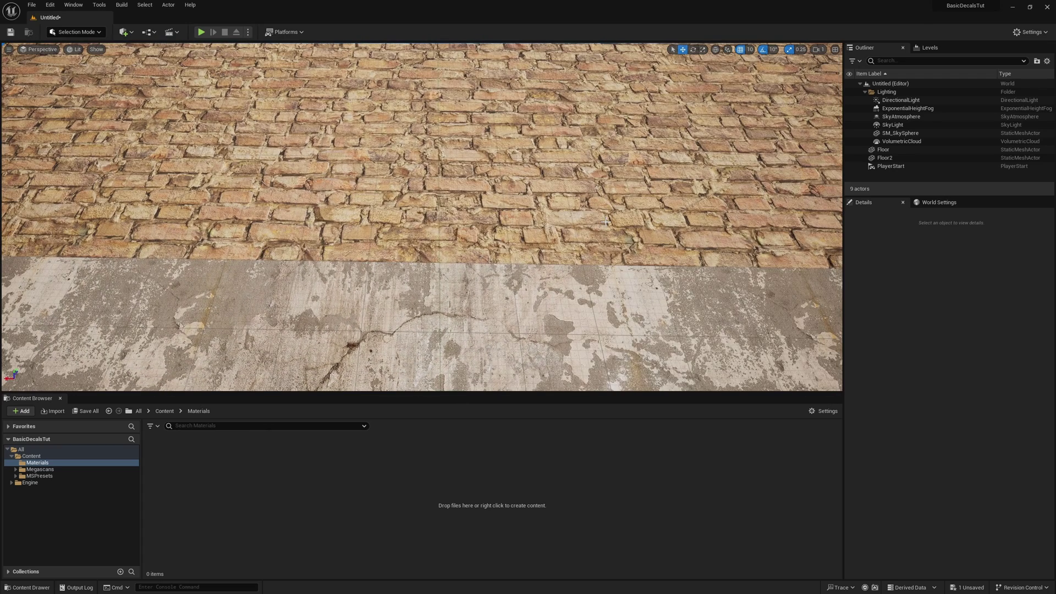
Step: Create the material M_BaseDecal with its Material Domain set to Deferred Decal and its Blend Mode set to Translucent
right_click(213, 474)
left_click(241, 268)
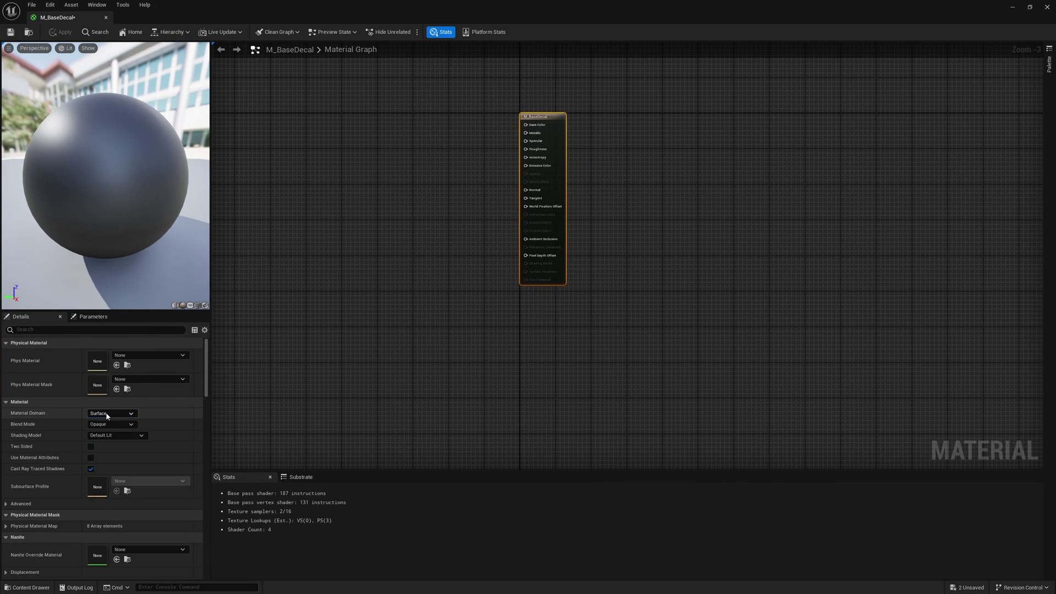
left_click(126, 413)
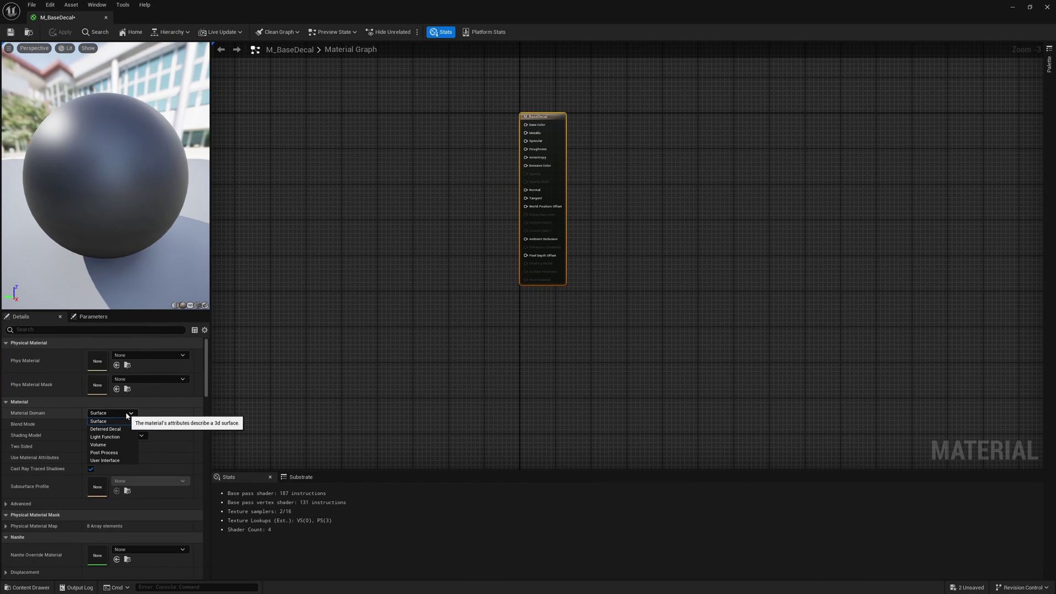
left_click(118, 429)
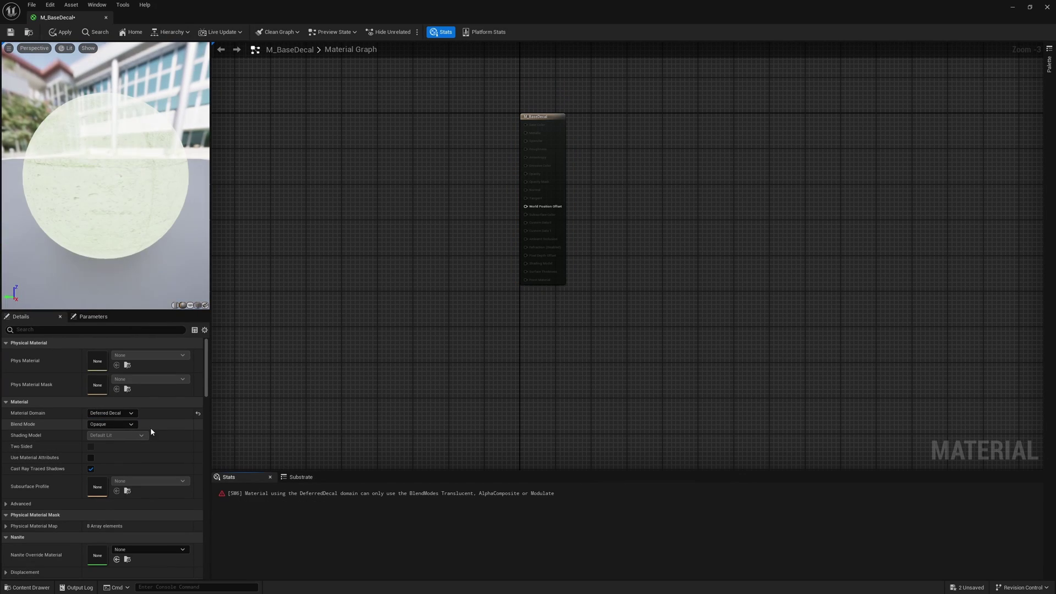
left_click(120, 420)
left_click(112, 445)
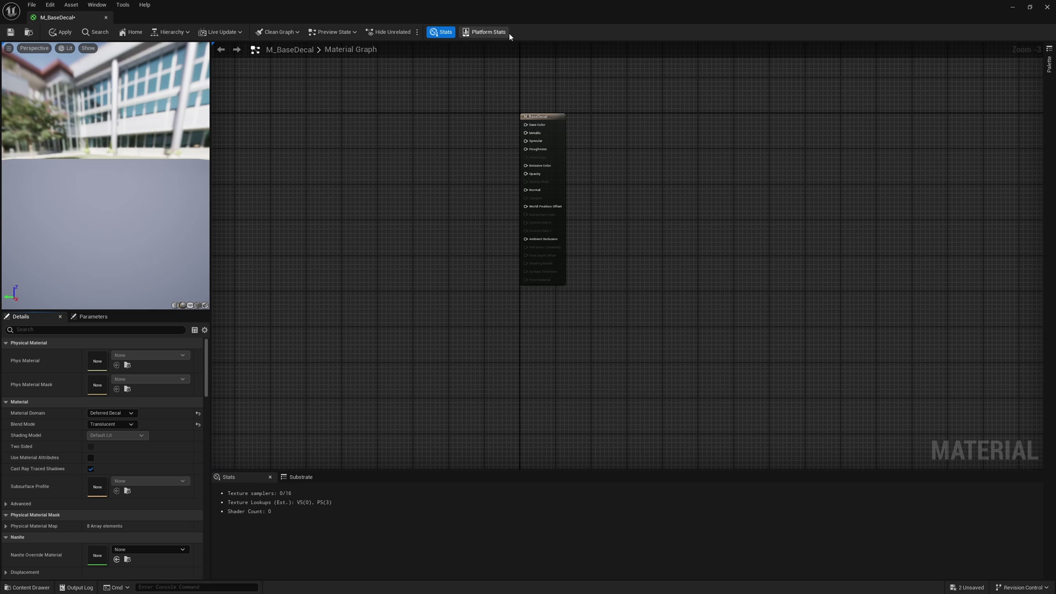
Step: Add the D, N and DpRA textures from the Roman_Fresco_Plaster decal folder to the M_BaseDecal graph
left_click_drag(516, 19, 554, 86)
left_click(15, 469)
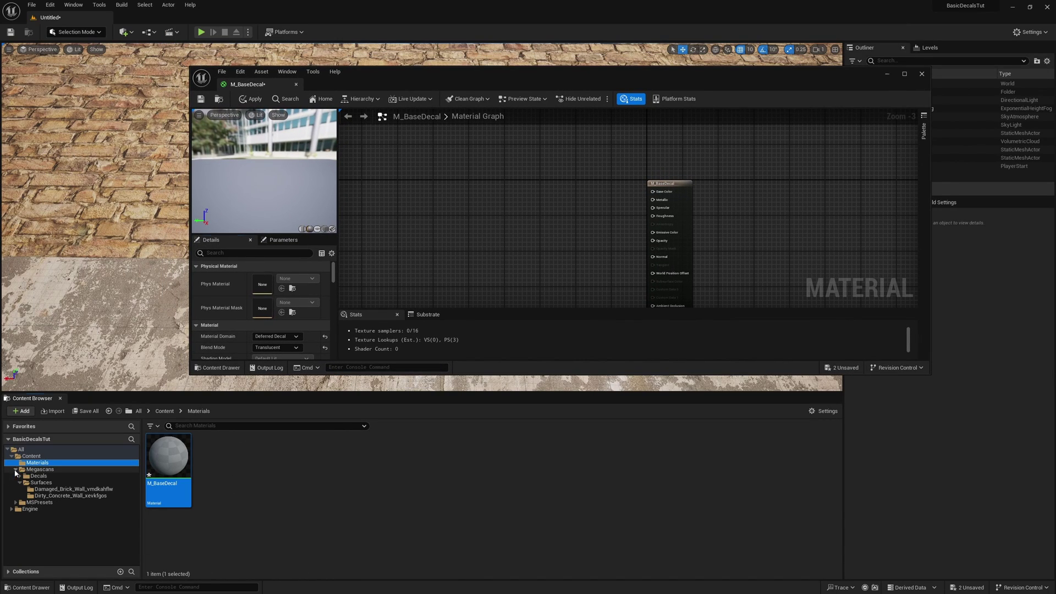
left_click(20, 476)
left_click(75, 483)
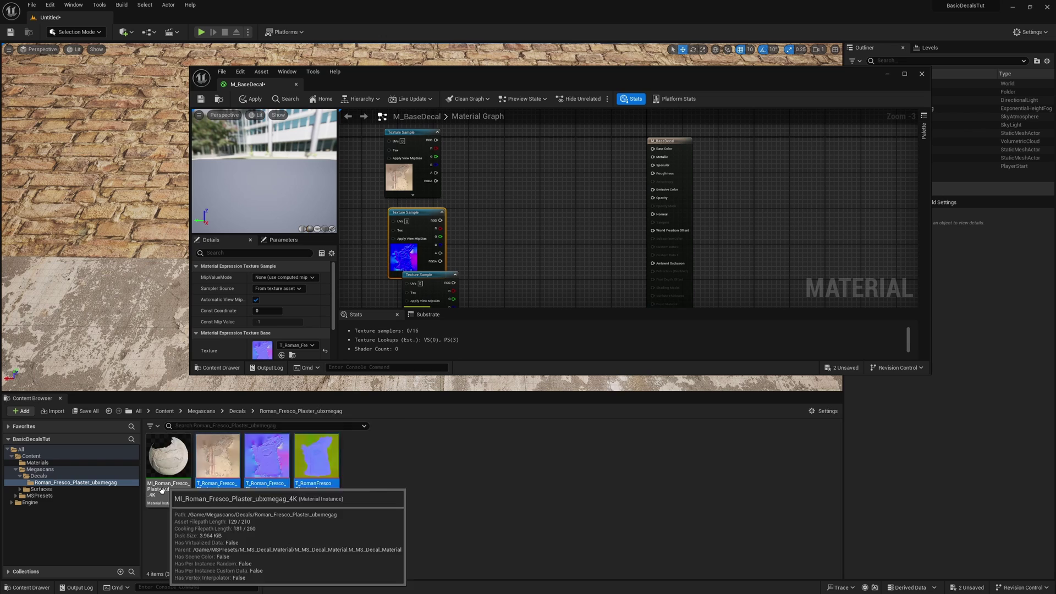
Step: Arrange the three texture samples in an evenly spaced column, ordered color, normal and mask, in the enlarged material editor
left_click_drag(427, 277, 407, 296)
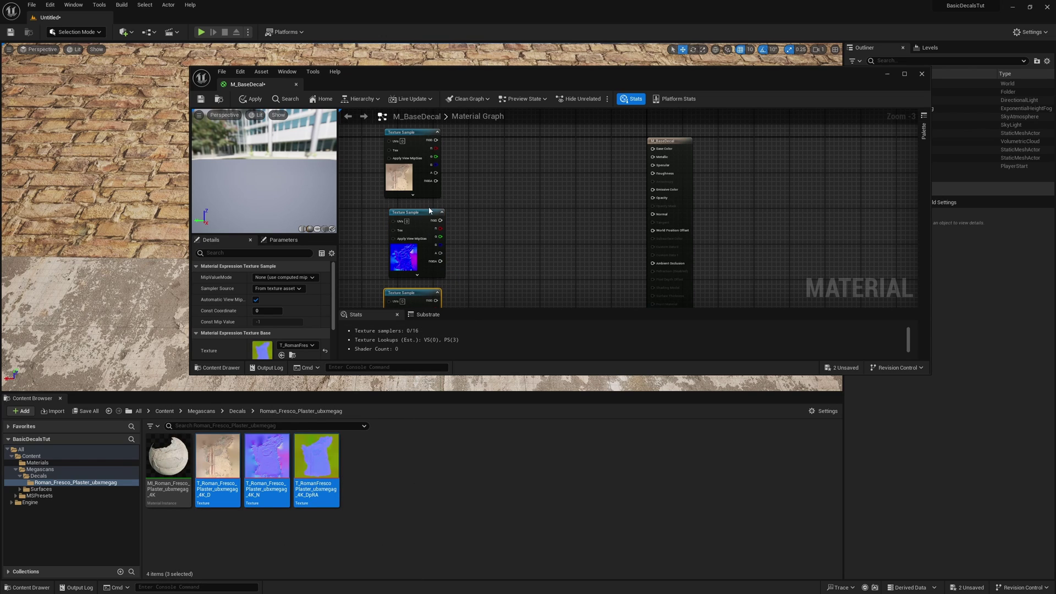
left_click_drag(429, 211, 424, 212)
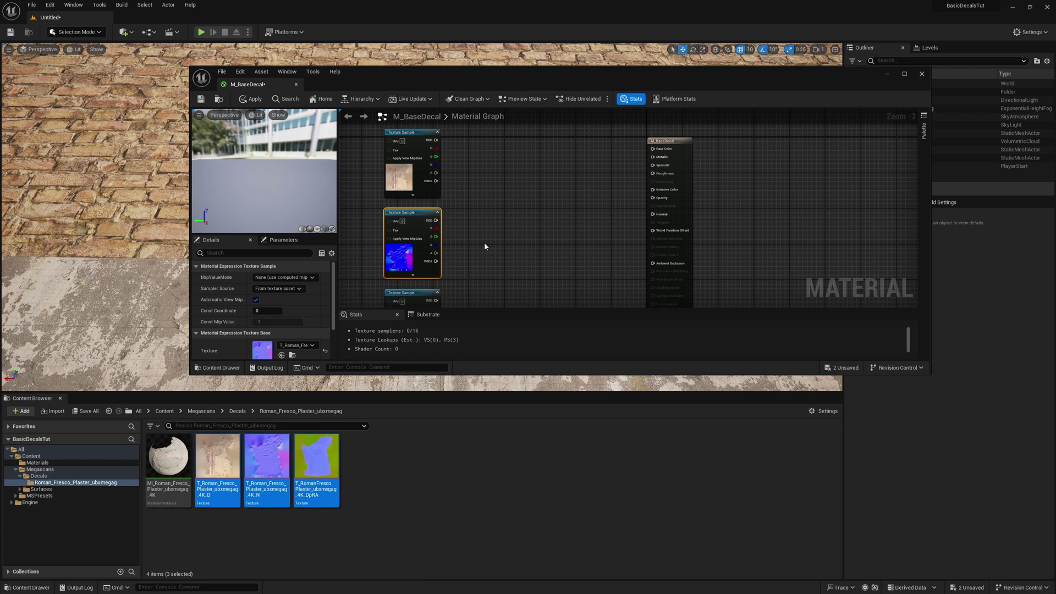
double_click(737, 78)
right_click_drag(404, 128, 486, 211)
scroll(434, 211, "up", 2)
left_click_drag(458, 144, 353, 367)
left_click_drag(353, 373, 458, 356)
left_click(553, 271)
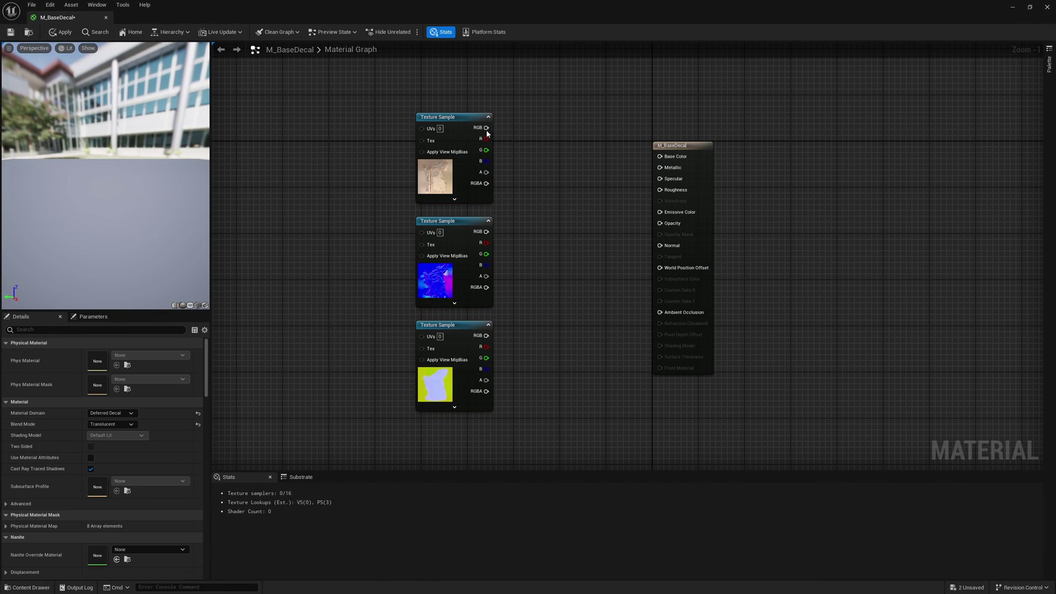
Step: Connect the color texture's RGB to Base Color, the normal texture's RGB to Normal, and the mask's G to Roughness and B to Opacity
left_click_drag(486, 130, 659, 156)
left_click_drag(476, 234, 505, 238)
left_click_drag(486, 231, 660, 245)
left_click_drag(487, 358, 679, 191)
left_click_drag(486, 369, 660, 223)
left_click(440, 376)
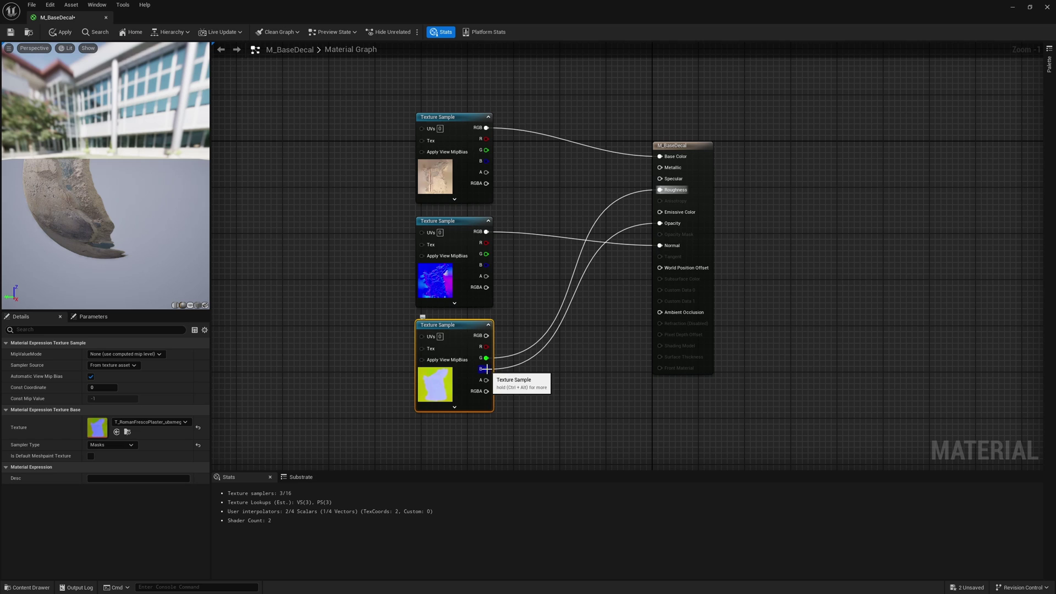
Step: Apply and save M_BaseDecal, and locate it in the project's Materials folder
left_click_drag(127, 198, 83, 205)
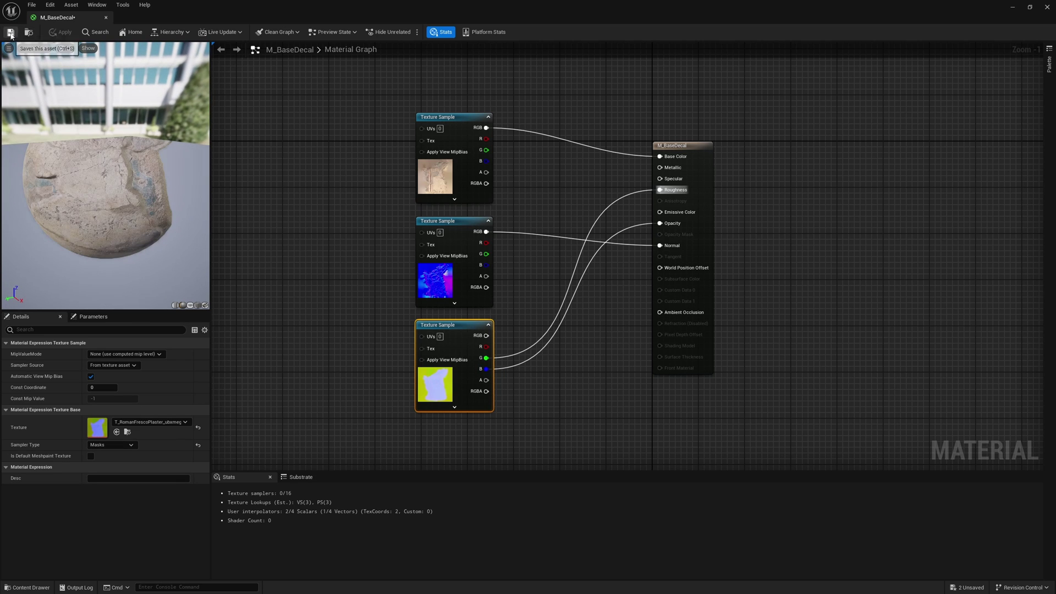
left_click(29, 32)
left_click(73, 539)
Step: Place an M_BaseDecal decal on the brick surface and duplicate it onto the concrete surface
left_click_drag(168, 460, 339, 119)
key("s")
right_click_drag(450, 138, 407, 138)
left_click_drag(423, 167, 350, 352, "alt")
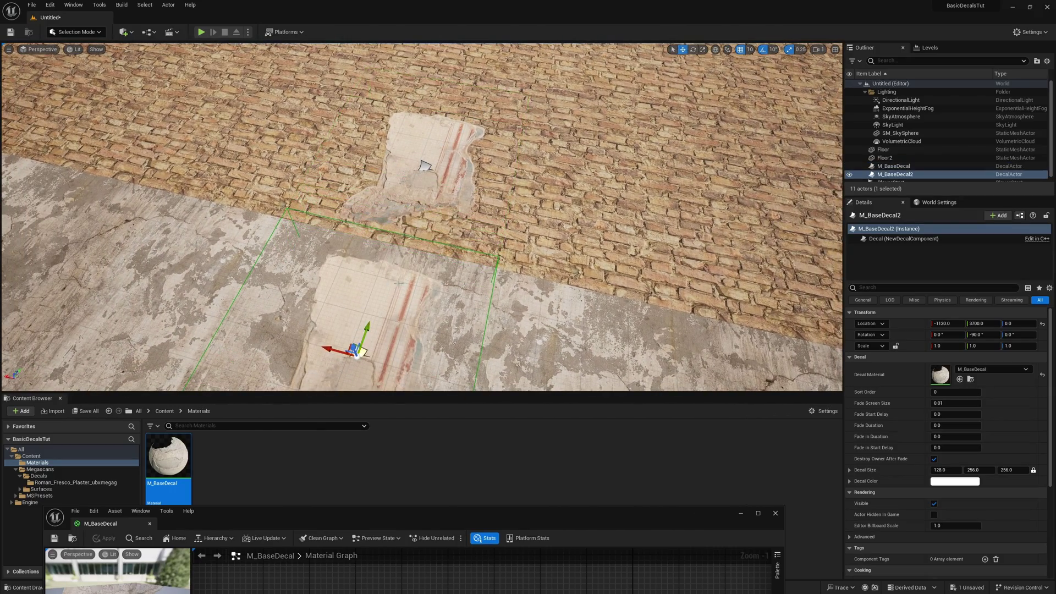
Step: Duplicate the M_BaseDecal material and name the copy M_BaseDecal_NoNormal
scroll(375, 121, "up", 3)
key("w")
mouse_move(403, 297)
right_mouse_down()
mouse_move(418, 303)
mouse_move(403, 297)
right_mouse_up()
key("s")
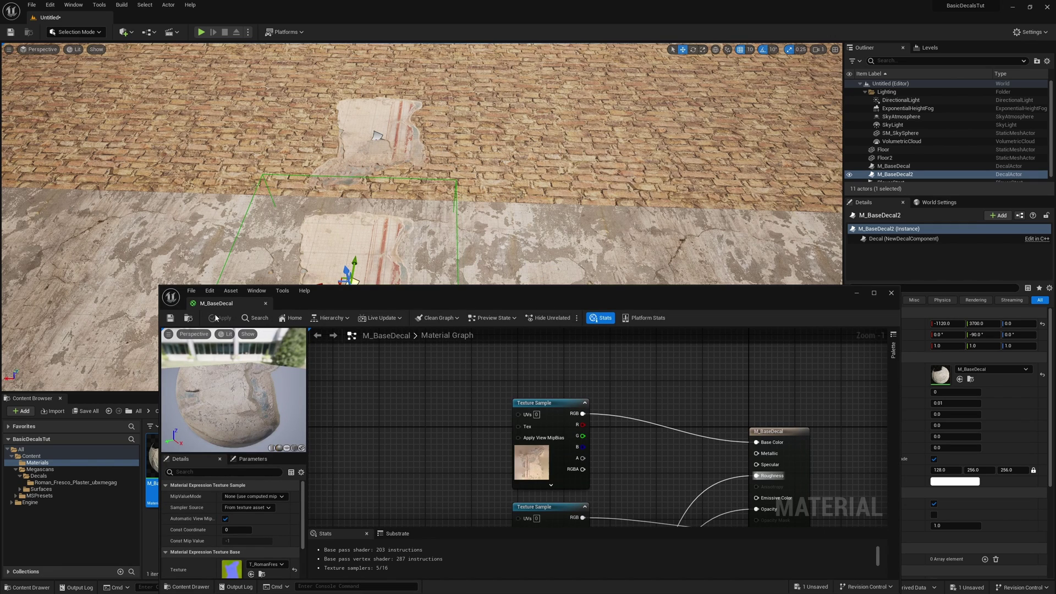
left_click(188, 318)
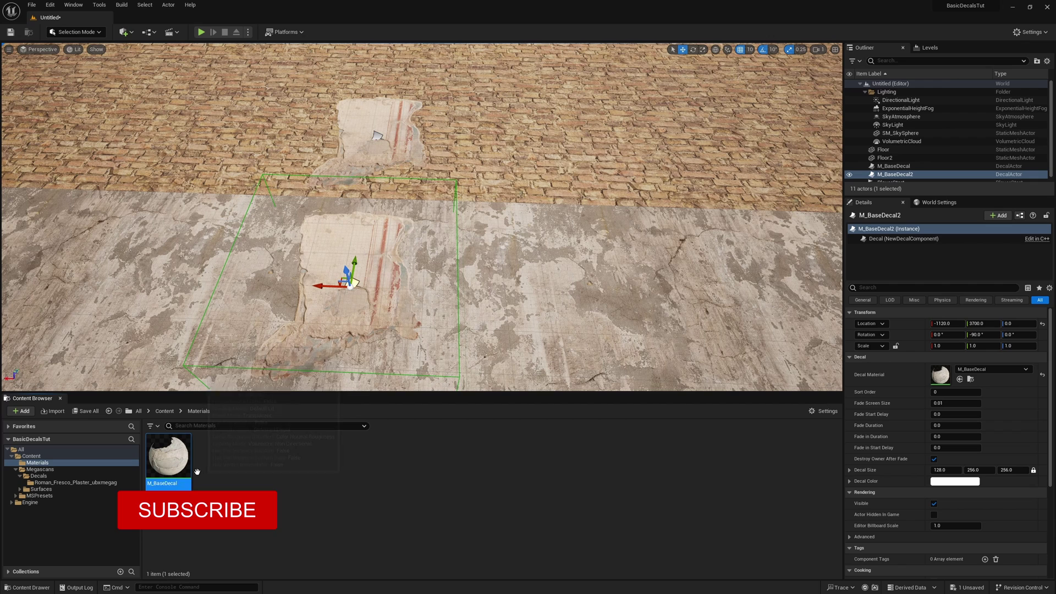
key("ctrl+d")
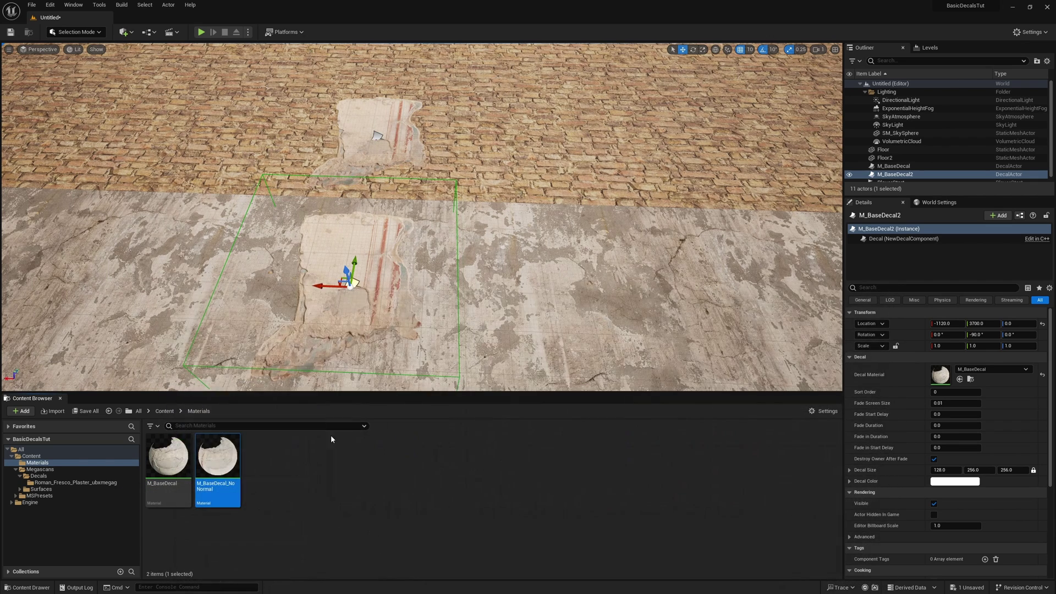
Step: Place M_BaseDecal_NoNormal decals beside the existing ones and move the brick one to an X location of -1570
left_click_drag(217, 456, 502, 142)
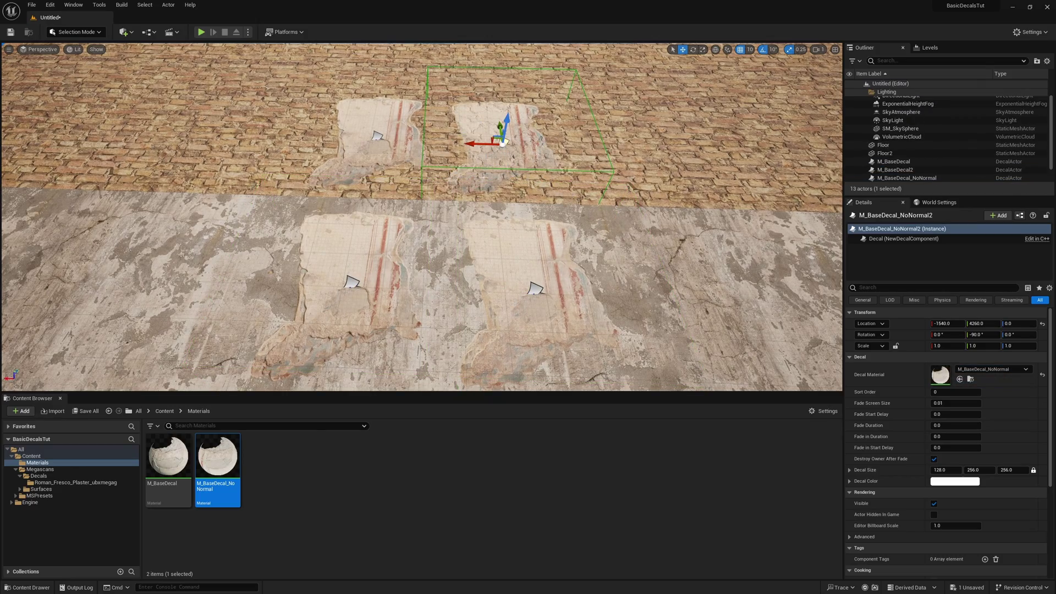
key("f")
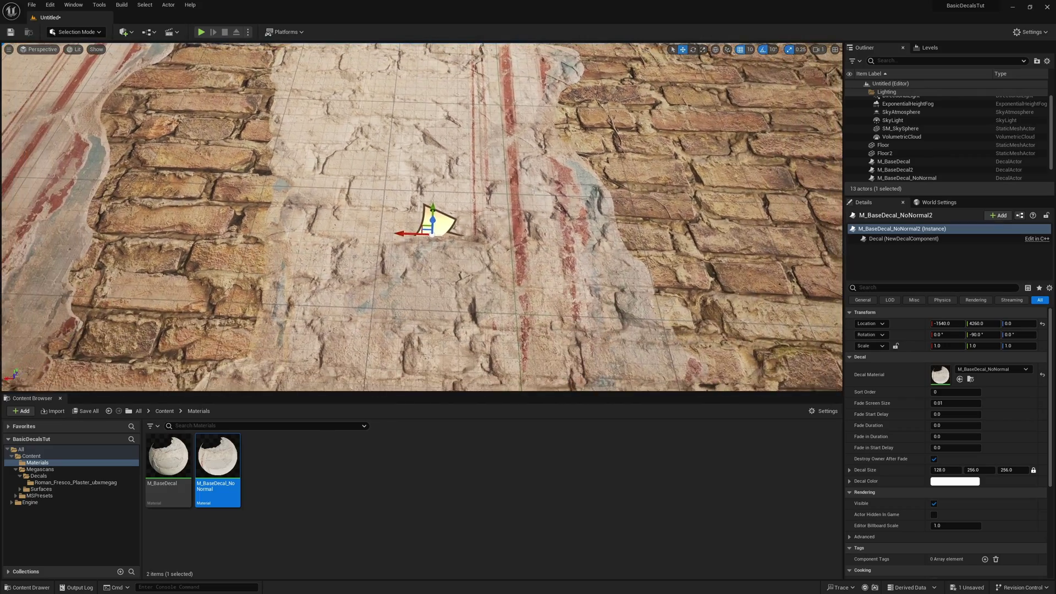
left_click_drag(408, 233, 445, 330)
scroll(445, 235, "down", 5)
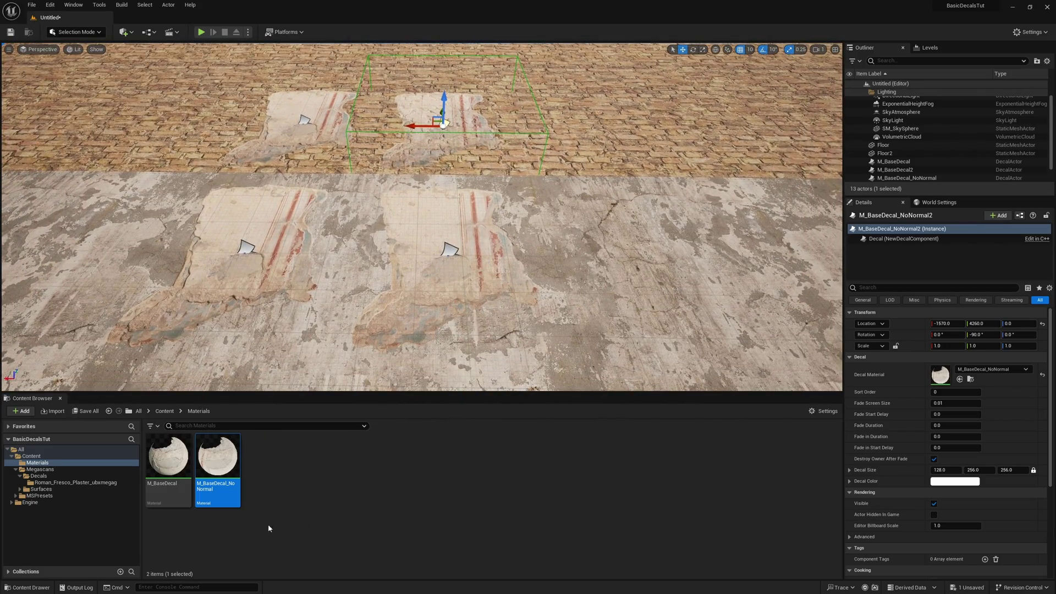
Step: Open the M_BaseDecal_NoNormal material and add a static switch parameter beside the normal texture sample
double_click(218, 457)
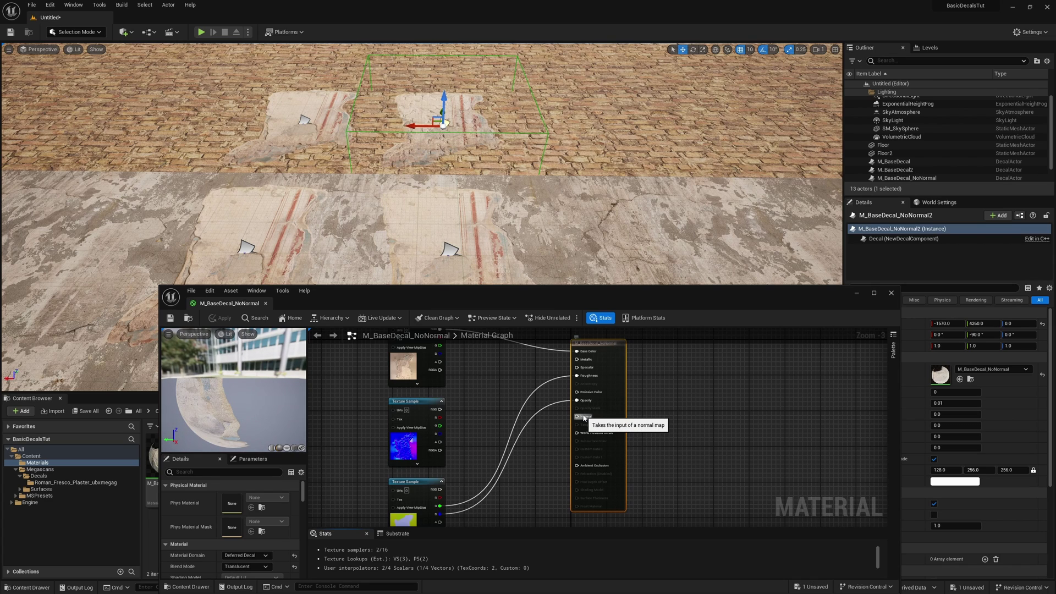
left_click(469, 426)
right_click_drag(470, 426, 485, 401)
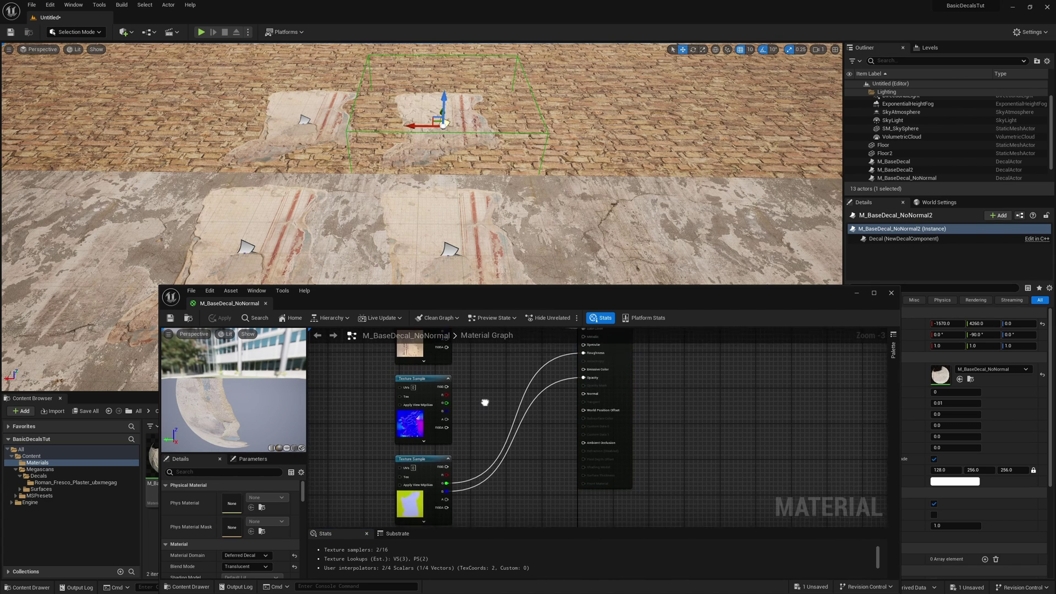
scroll(485, 402, "up", 2)
right_click(494, 382)
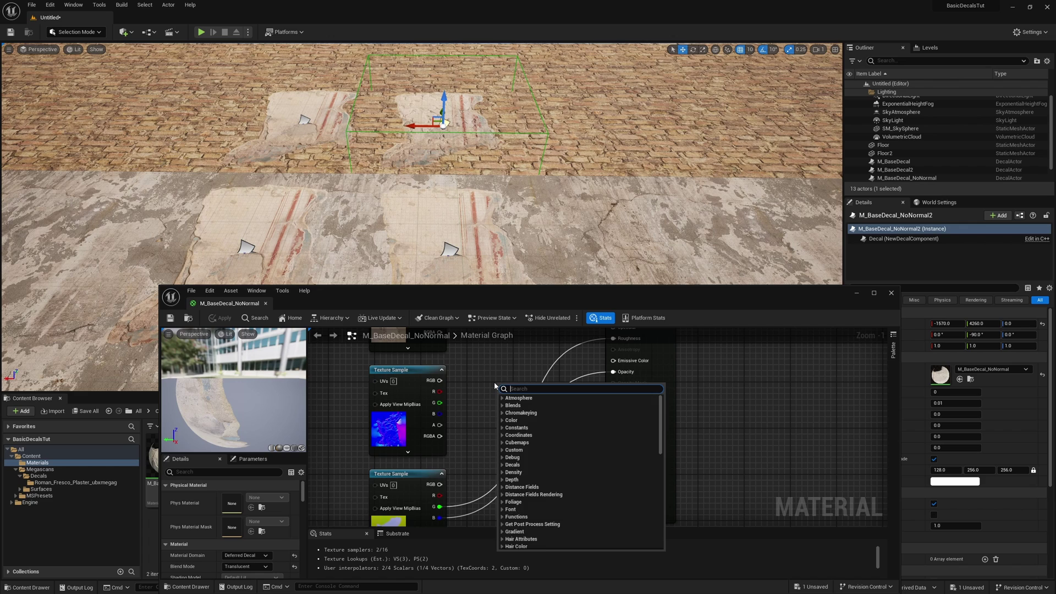
type("switch pa")
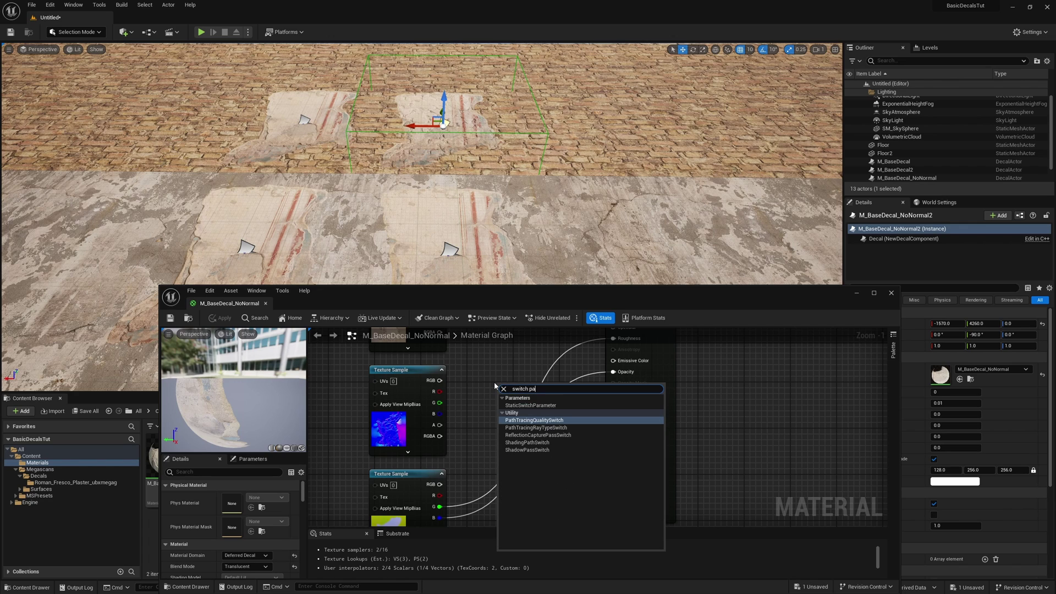
type("ram")
key("Return")
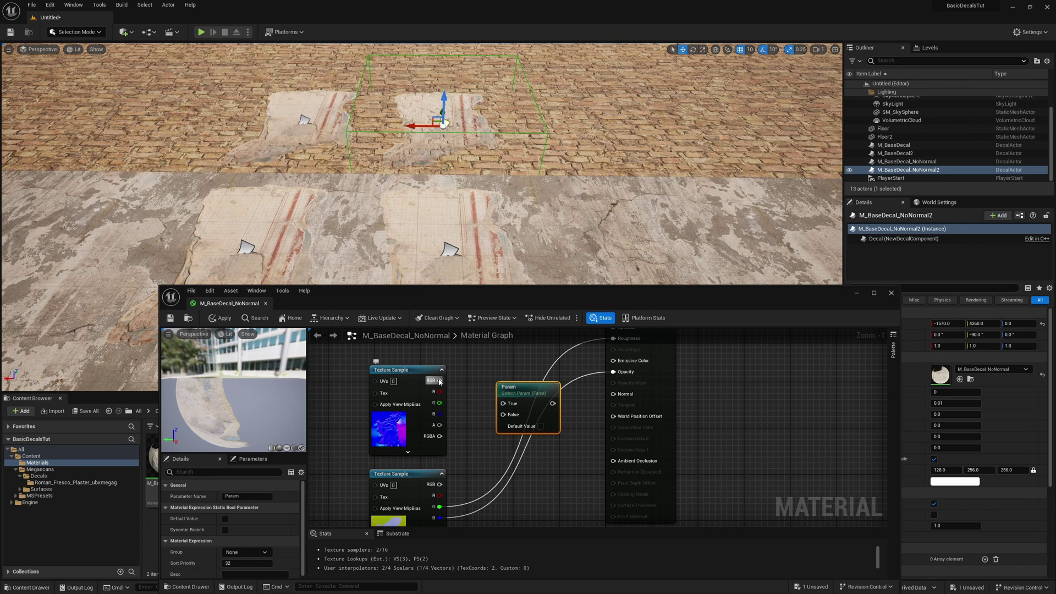
Step: Route the normal texture's RGB through the switch's True input into Normal, with its default value enabled
left_click_drag(440, 381, 544, 373)
left_click(540, 426)
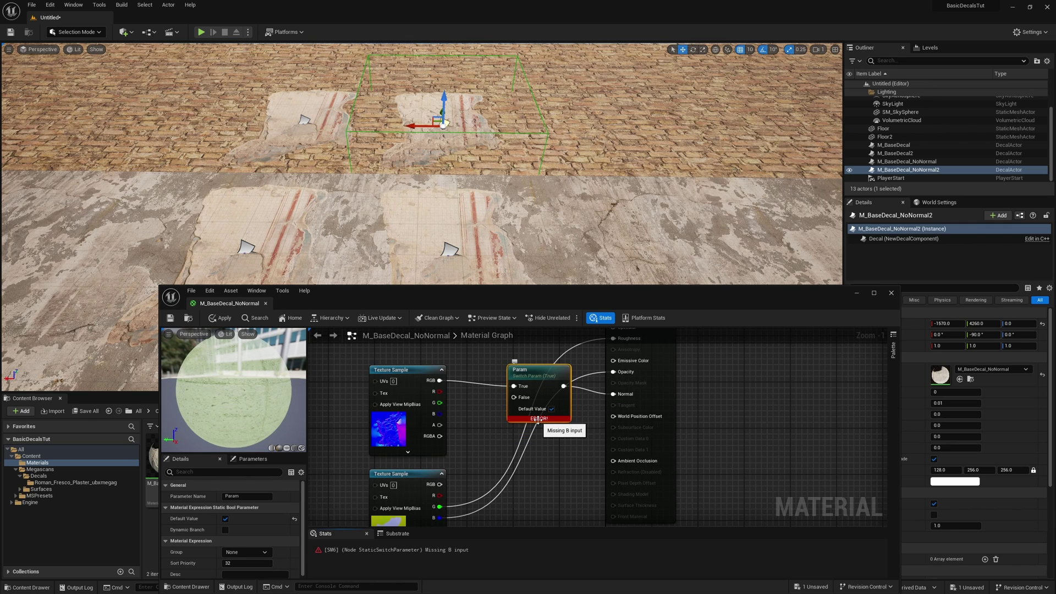
mouse_move(230, 396)
left_mouse_down()
mouse_move(264, 393)
mouse_move(229, 396)
left_mouse_up()
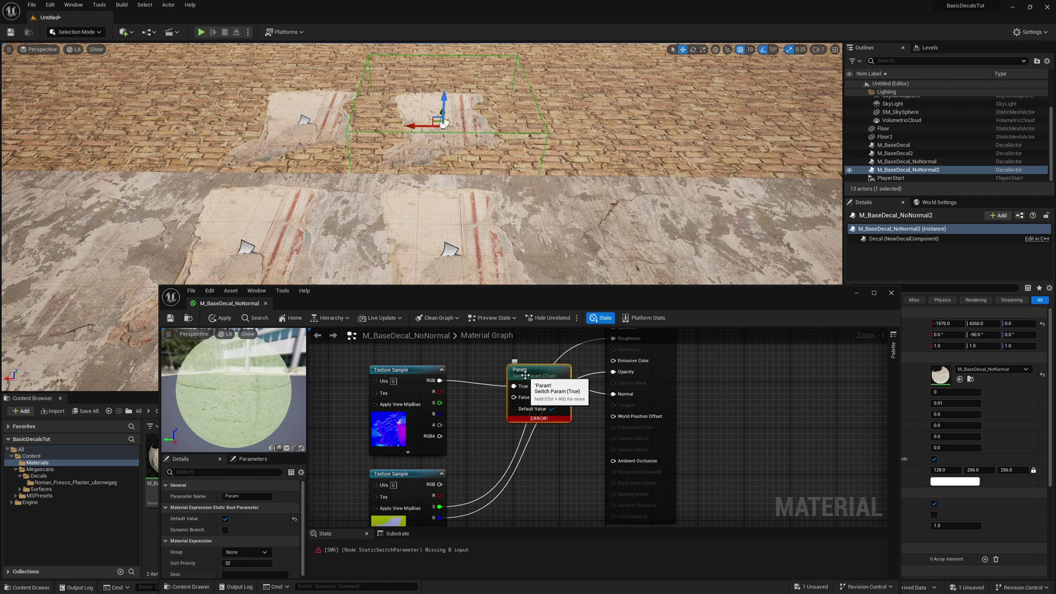
Step: Delete the switch parameter while keeping the normal texture sample, and apply the change to M_BaseDecal_NoNormal
left_click_drag(348, 372, 545, 397)
key("Delete")
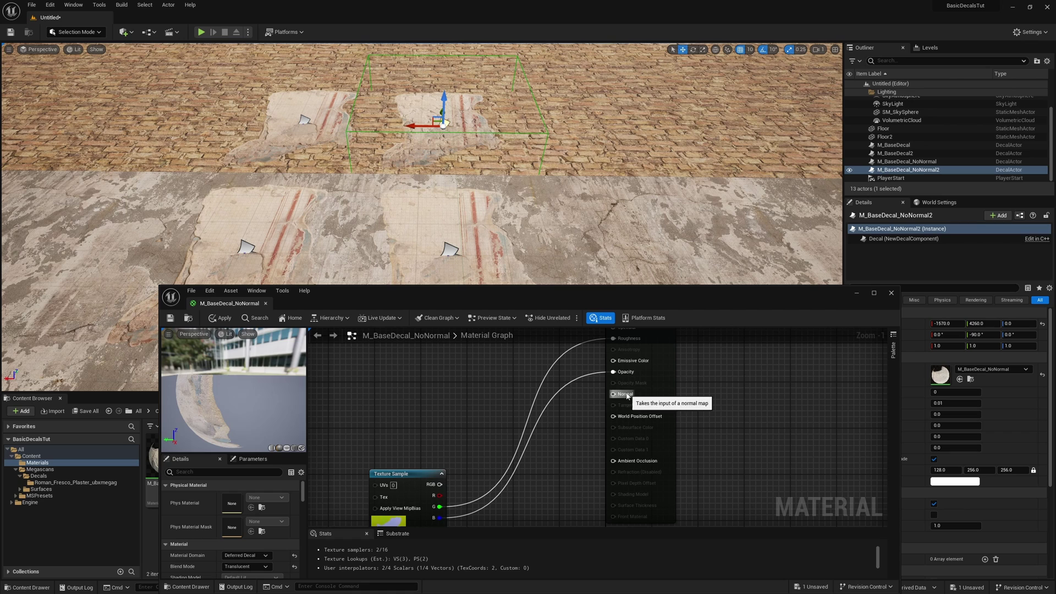
key("ctrl+z")
left_click_drag(551, 472, 560, 391)
key("Delete")
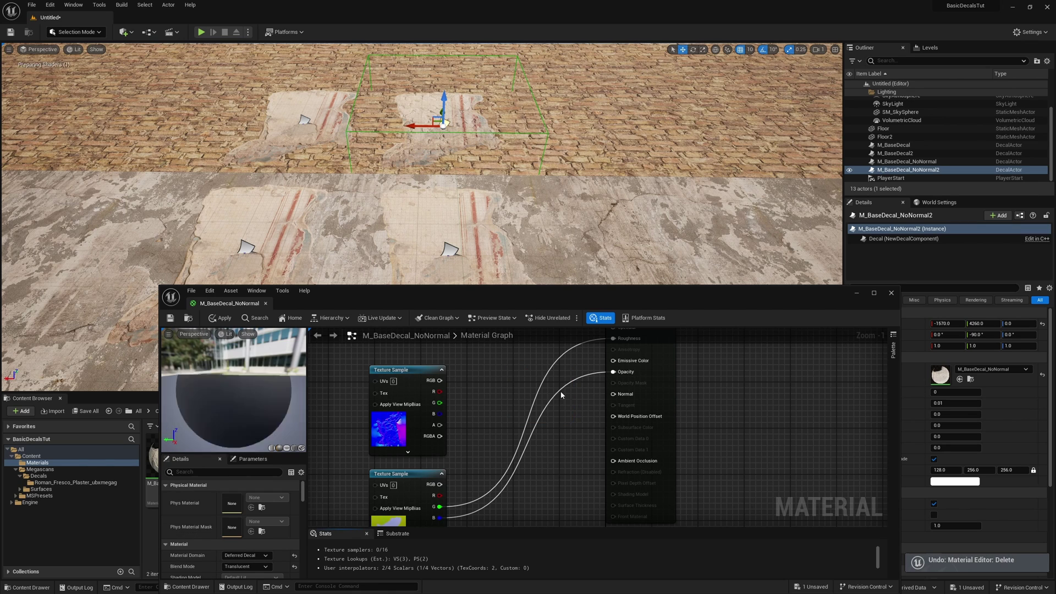
left_click(220, 318)
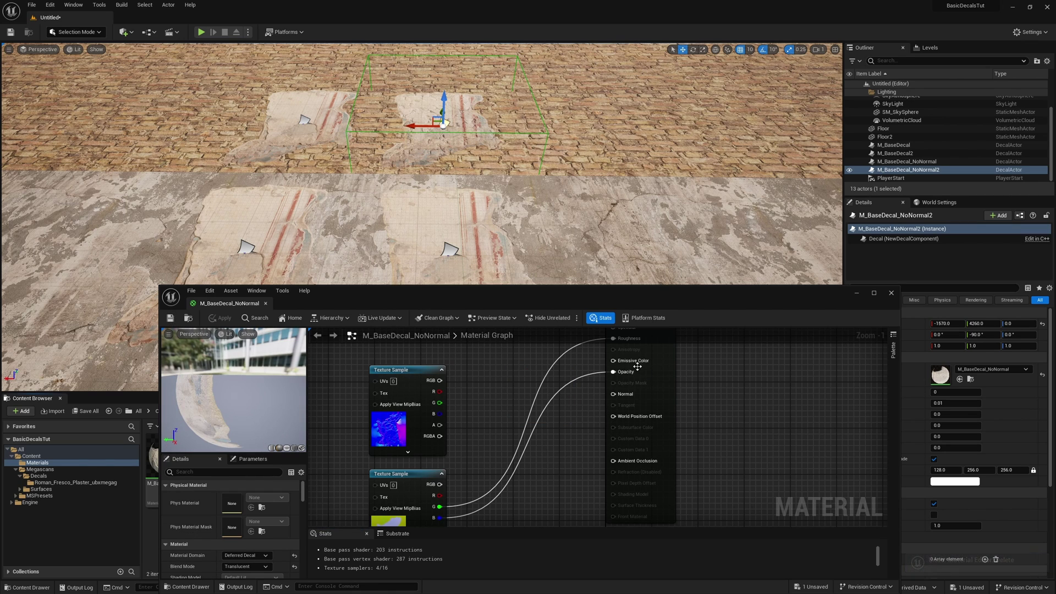
left_click(266, 303)
Step: Duplicate the M_BaseDecal material, name the copy M_BaseDecal_NoColor, and open its material graph
left_click(168, 467)
key("ctrl+d")
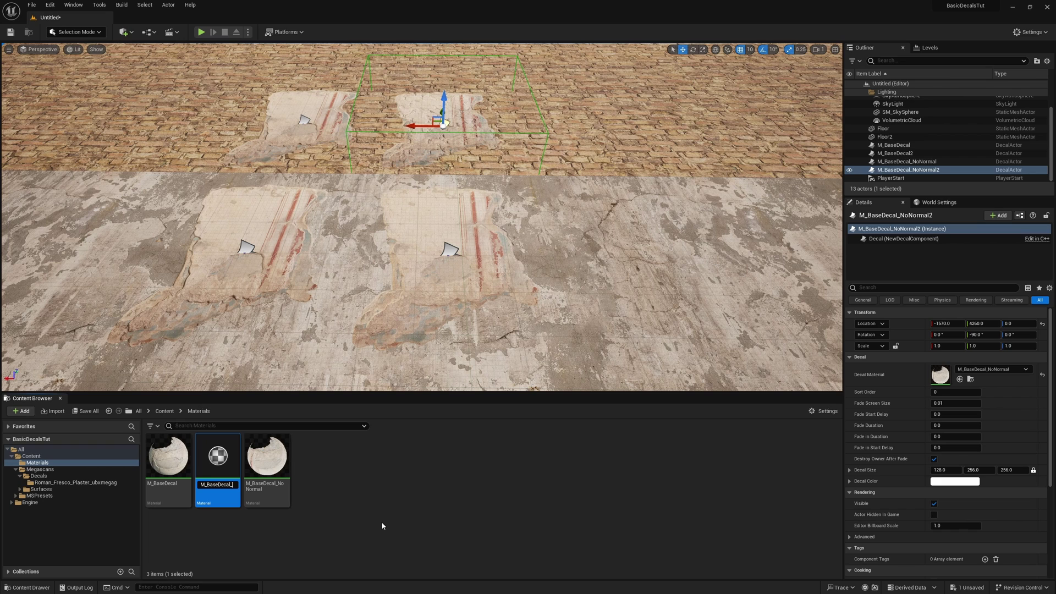
key("End")
key("BackSpace")
type("_NoColor")
key("Return")
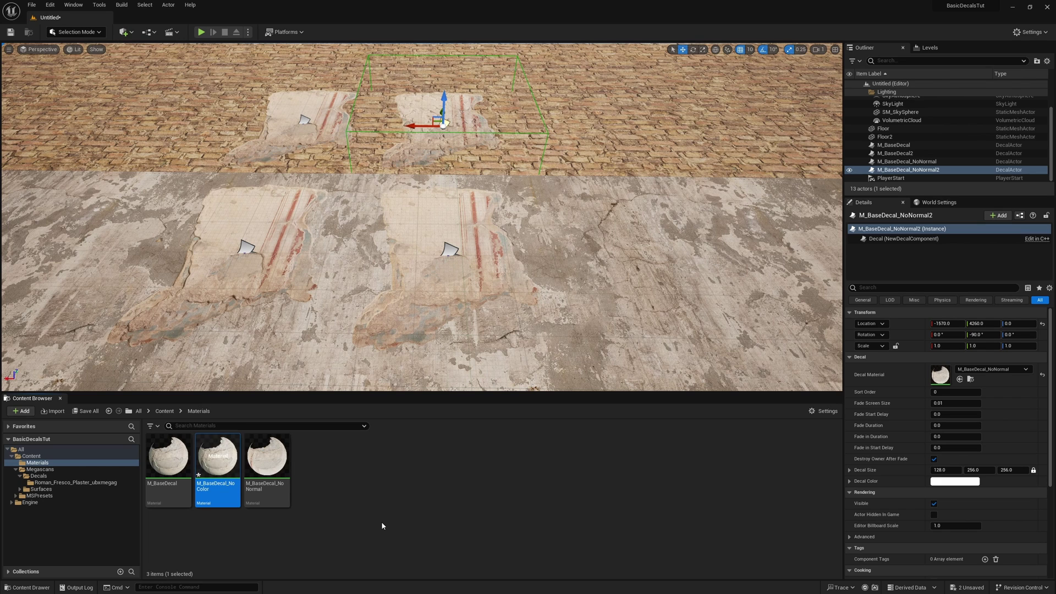
key("Return")
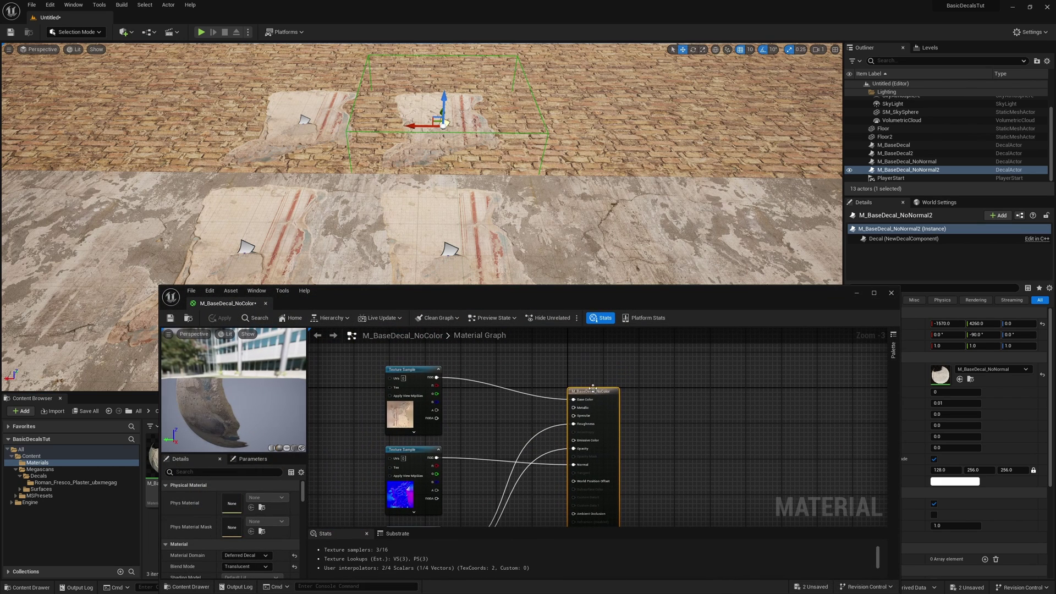
Step: Place M_BaseDecal_NoColor decals on the concrete at about X -1970, Y 3690 and on the brick at about X -2020, Y 4240
left_click(237, 469)
left_click_drag(237, 469, 658, 259)
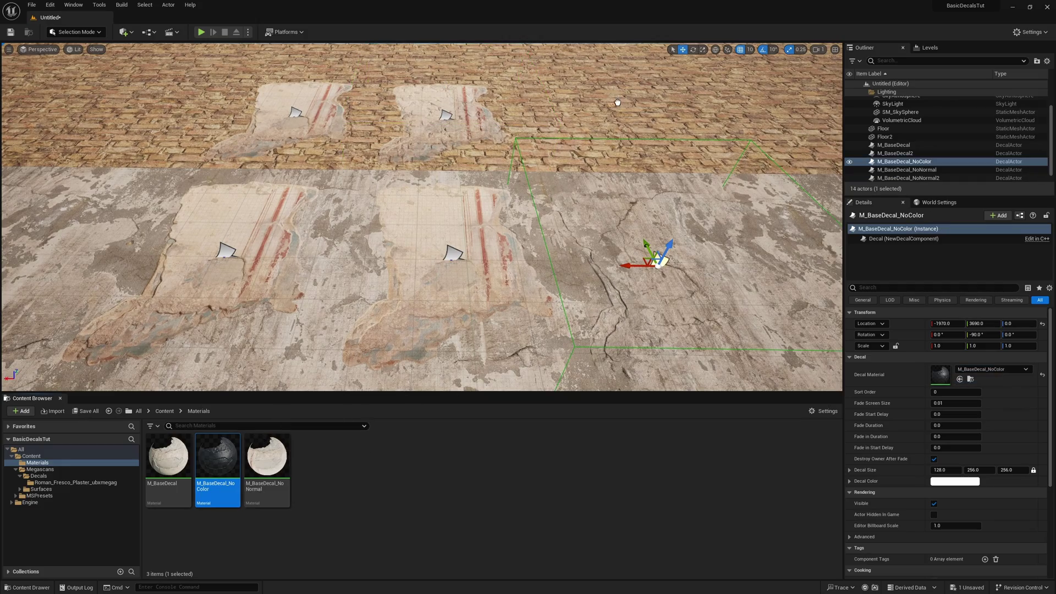
left_click_drag(595, 124, 596, 120)
right_click_drag(596, 121, 544, 214)
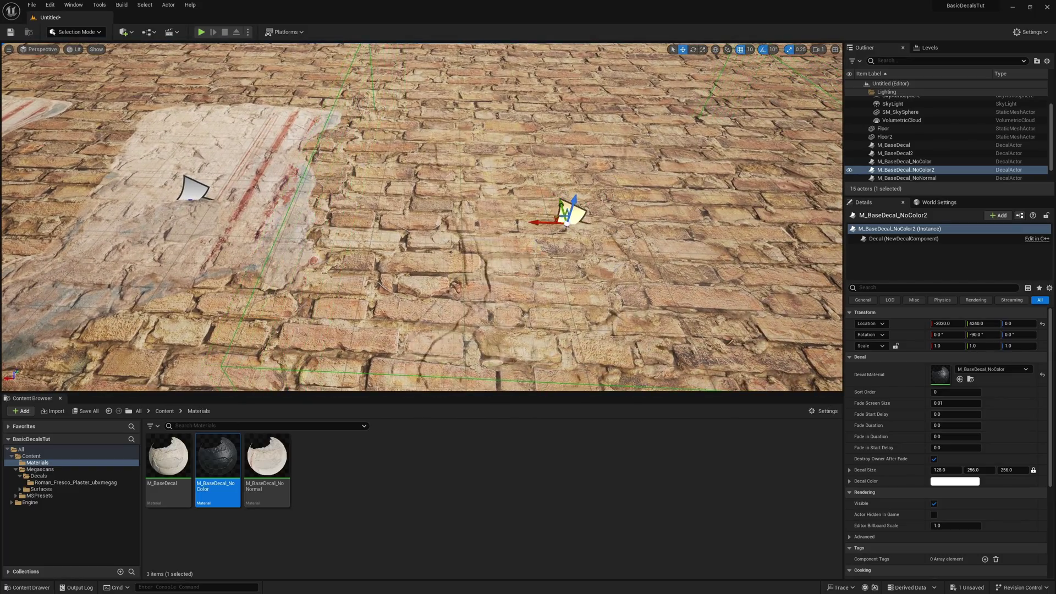
Step: Move the NoColor decal on the concrete to an X location of -1990 and adjust its rotation
mouse_move(547, 132)
right_mouse_down()
mouse_move(558, 139)
mouse_move(544, 148)
right_mouse_up()
left_click(499, 158)
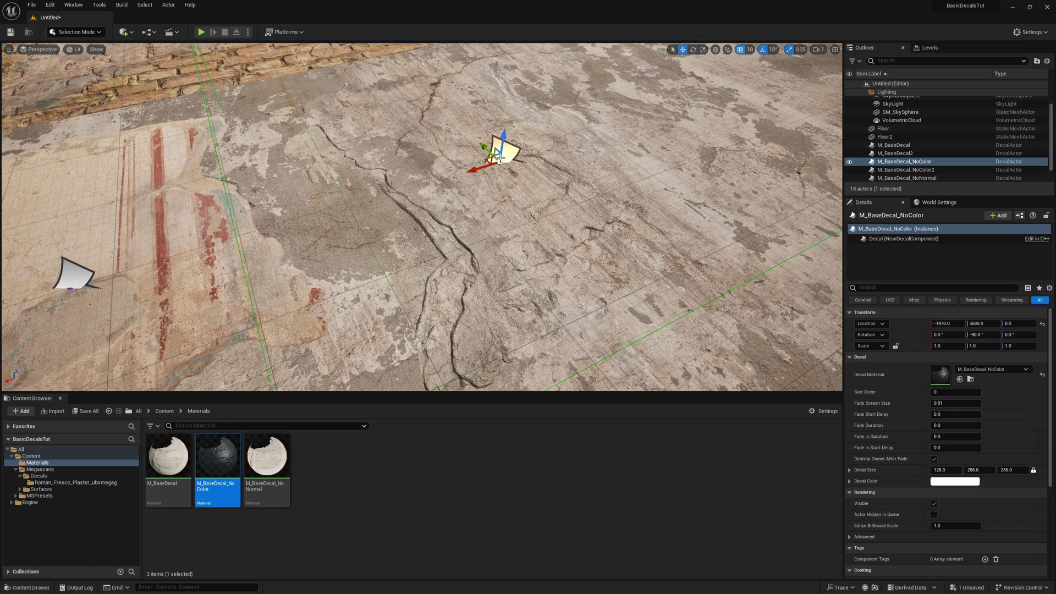
mouse_move(472, 170)
left_mouse_down()
mouse_move(547, 136)
mouse_move(469, 167)
mouse_move(497, 159)
mouse_move(489, 165)
left_mouse_up()
mouse_move(362, 172)
right_mouse_down()
mouse_move(418, 176)
mouse_move(362, 172)
right_mouse_up()
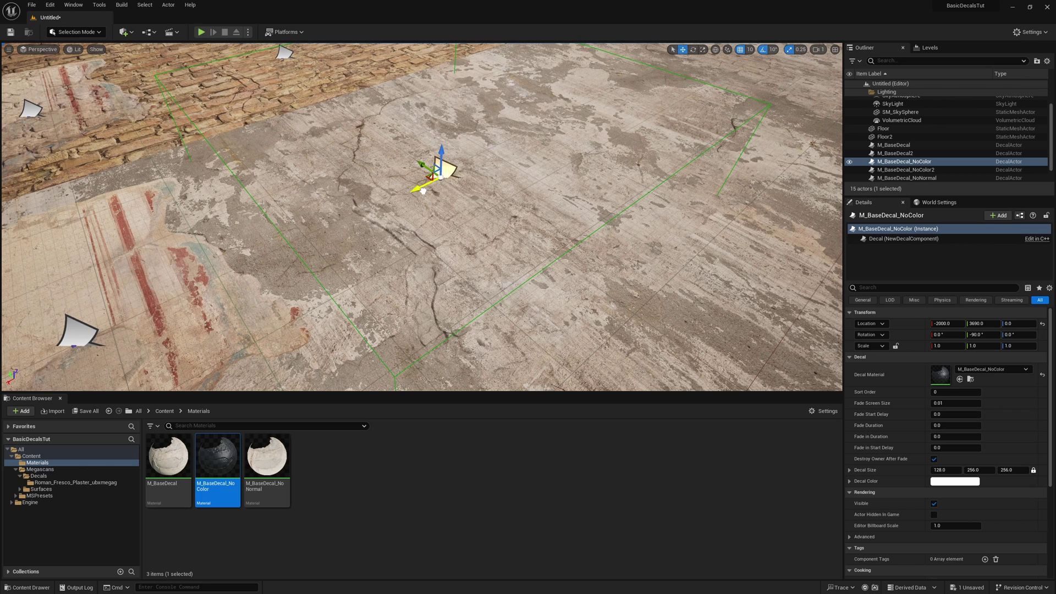
key("e")
left_click_drag(408, 194, 394, 198)
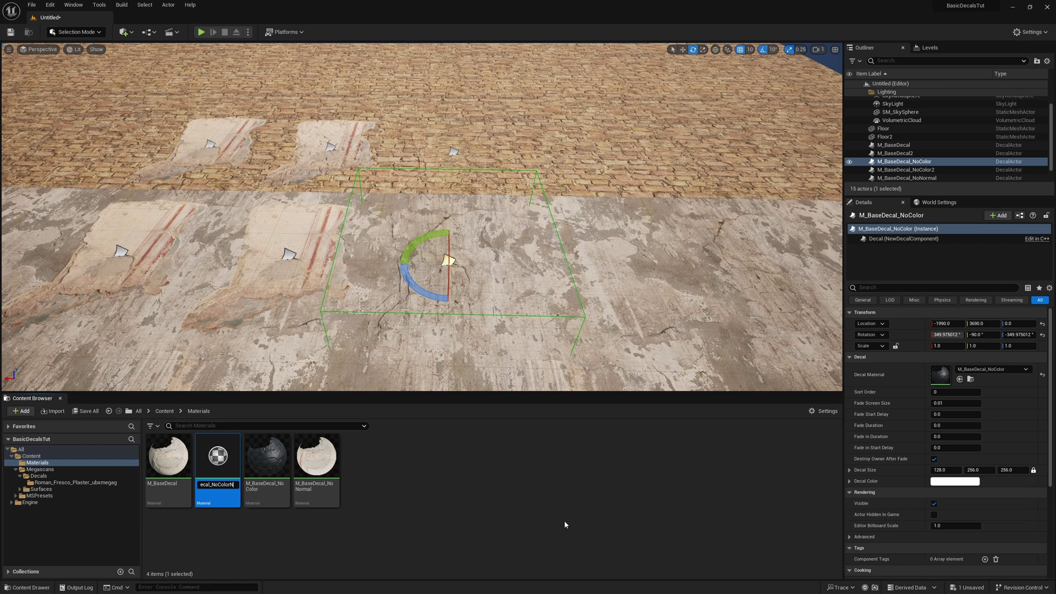
Step: Name the duplicated material M_BaseDecal_NoColorNormal, disconnect its Normal input, and save and close it
key("Return")
left_click(581, 420, "alt")
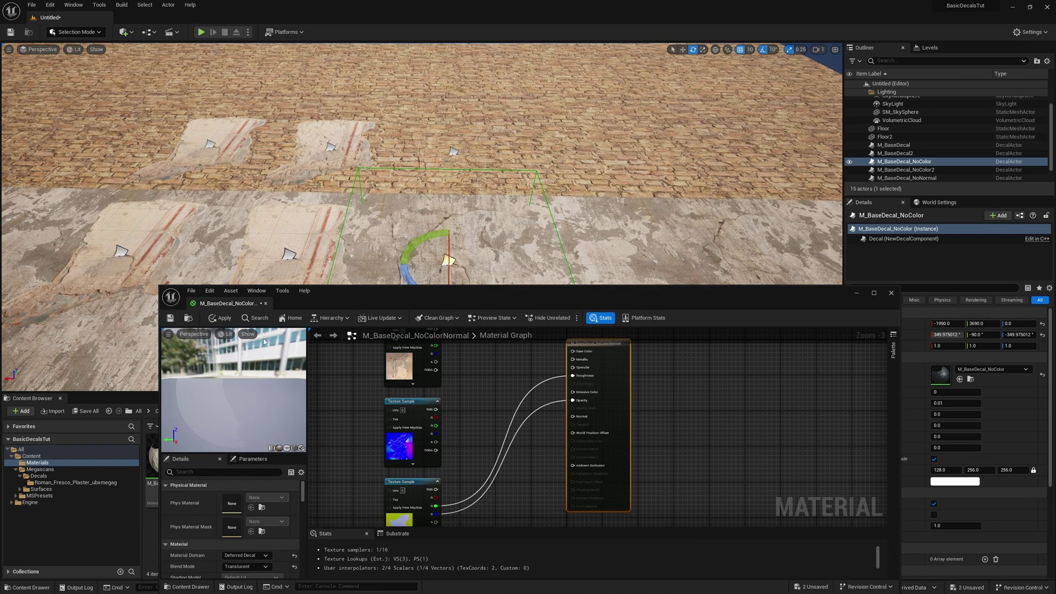
left_click(174, 322)
left_click(265, 303)
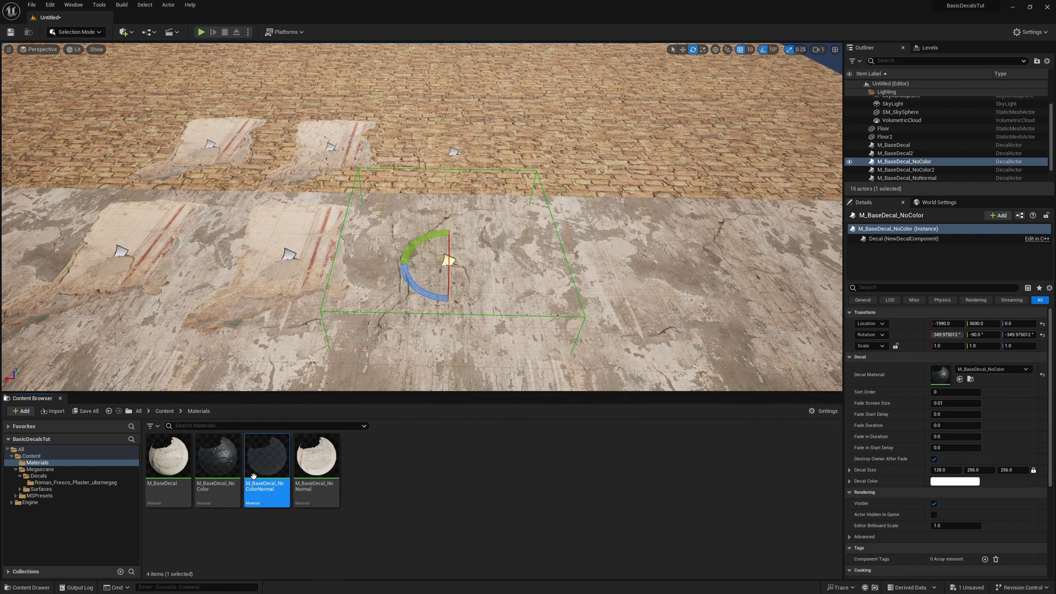
Step: Place M_BaseDecal_NoColorNormal decals on the concrete and the brick, and move the concrete one to an X location of -2680
left_click_drag(266, 462, 649, 279)
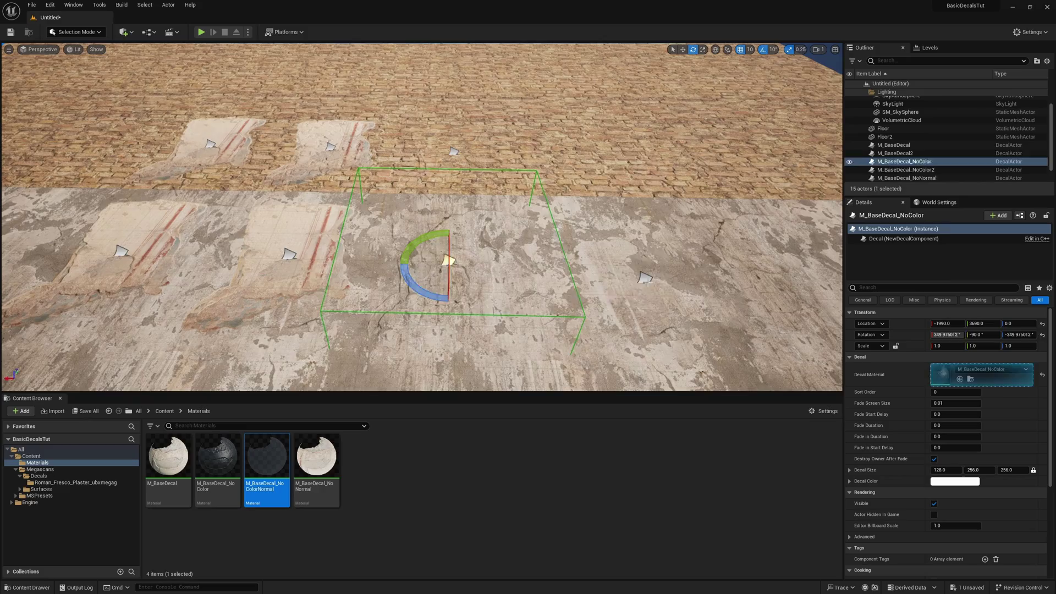
left_click_drag(649, 279, 648, 279)
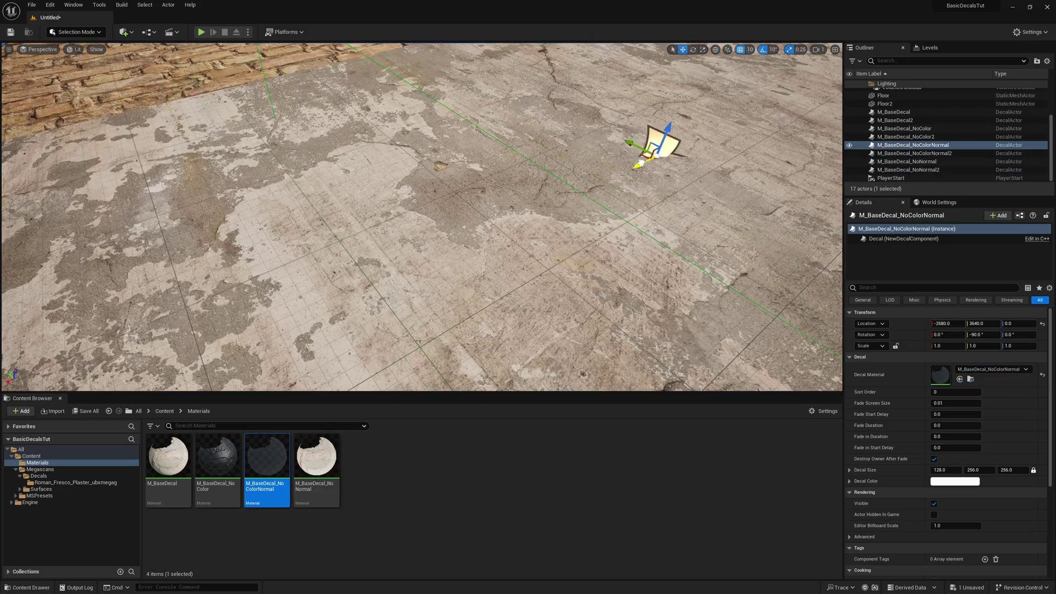
left_click_drag(643, 164, 452, 279)
right_click_drag(452, 280, 494, 251)
left_click_drag(367, 259, 499, 247)
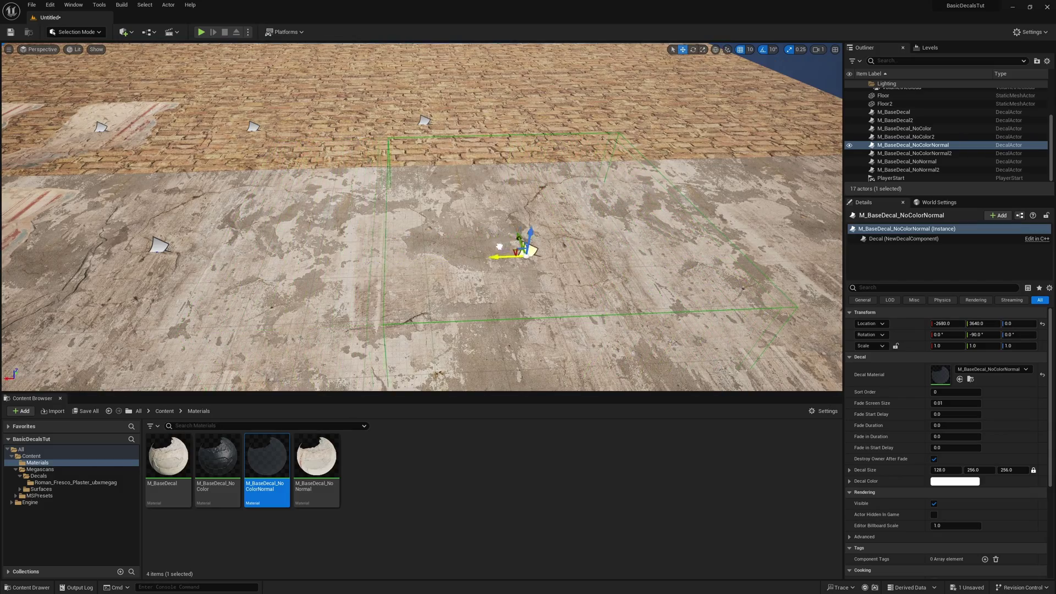
mouse_move(457, 263)
right_mouse_down()
mouse_move(556, 269)
mouse_move(462, 267)
right_mouse_up()
Step: Move the NoColor decal on the brick to an X location of -2040 and shift the concrete NoColor decal along X
left_click(300, 198)
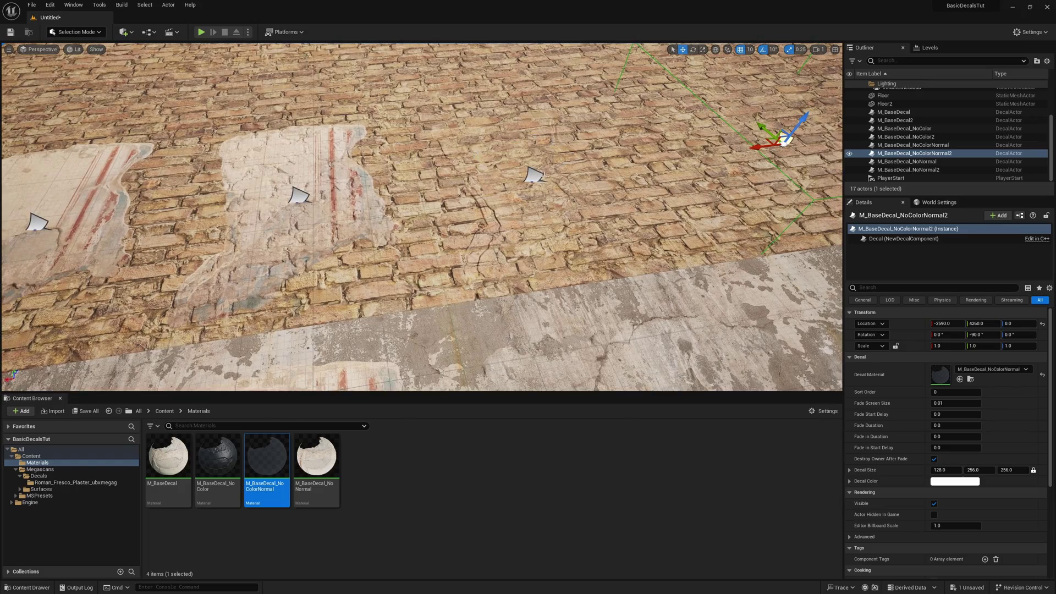
left_click(527, 183)
left_click_drag(538, 179, 511, 182)
right_click_drag(511, 182, 495, 305)
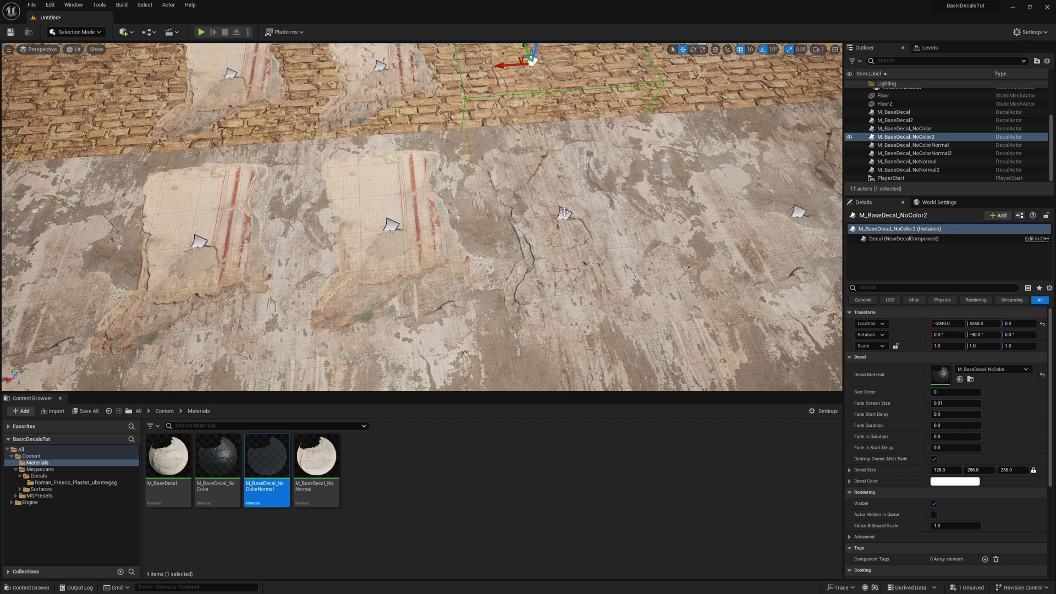
left_click(562, 214)
left_click_drag(511, 220, 552, 214)
Step: Move the NoNormal decal on the concrete to an X location of -1570, in line with the brick one
left_click(392, 226)
mouse_move(363, 232)
left_mouse_down()
mouse_move(329, 234)
mouse_move(360, 231)
left_mouse_up()
right_click_drag(378, 227, 346, 212)
mouse_move(300, 292)
right_mouse_down()
mouse_move(300, 330)
mouse_move(281, 291)
right_mouse_up()
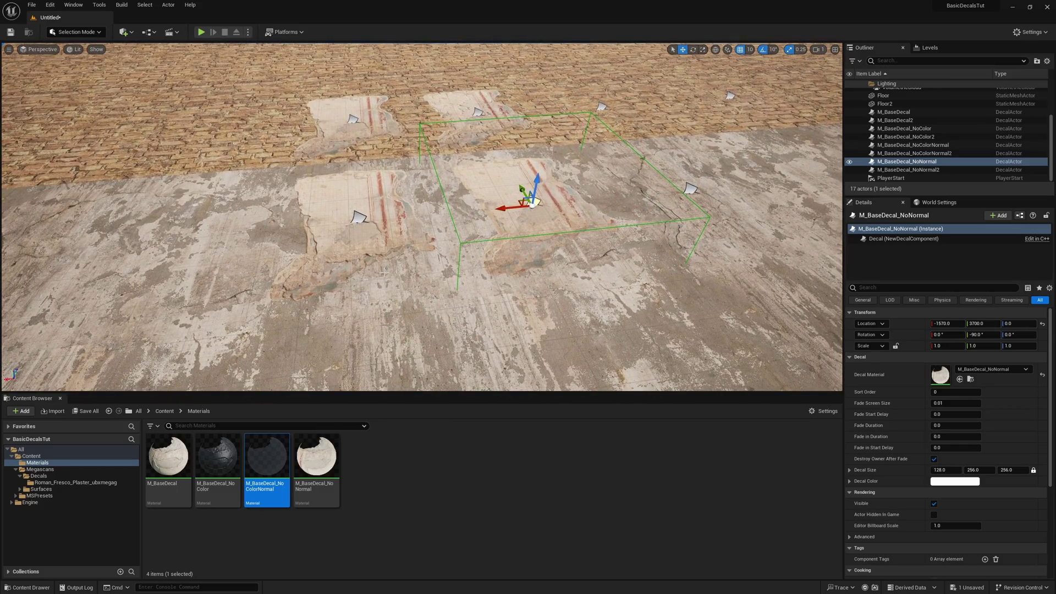
right_click_drag(422, 217, 412, 247)
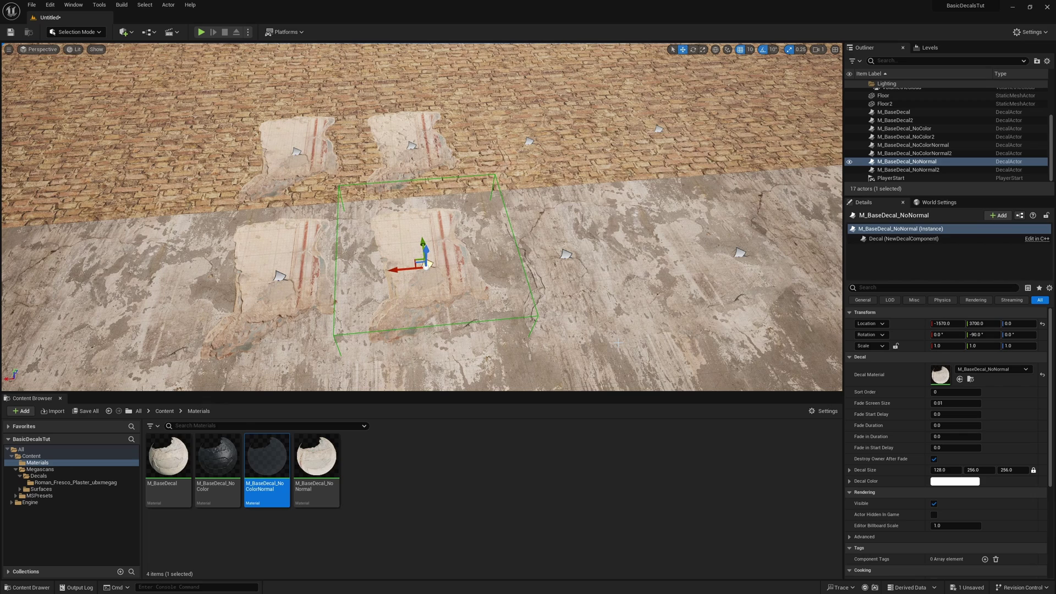